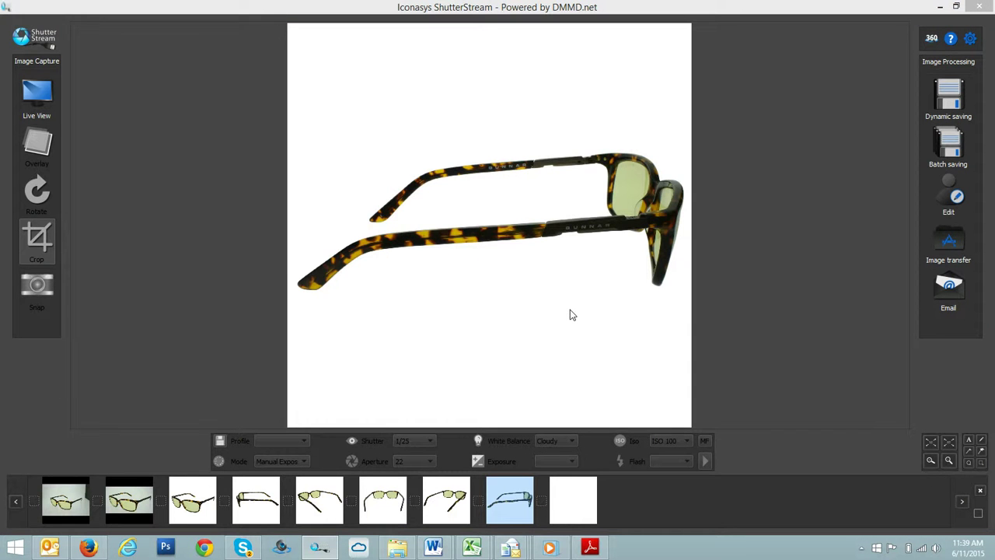
# Switch from the saved glasses photo to the live camera feed of the watch
pyautogui.click(33, 94)
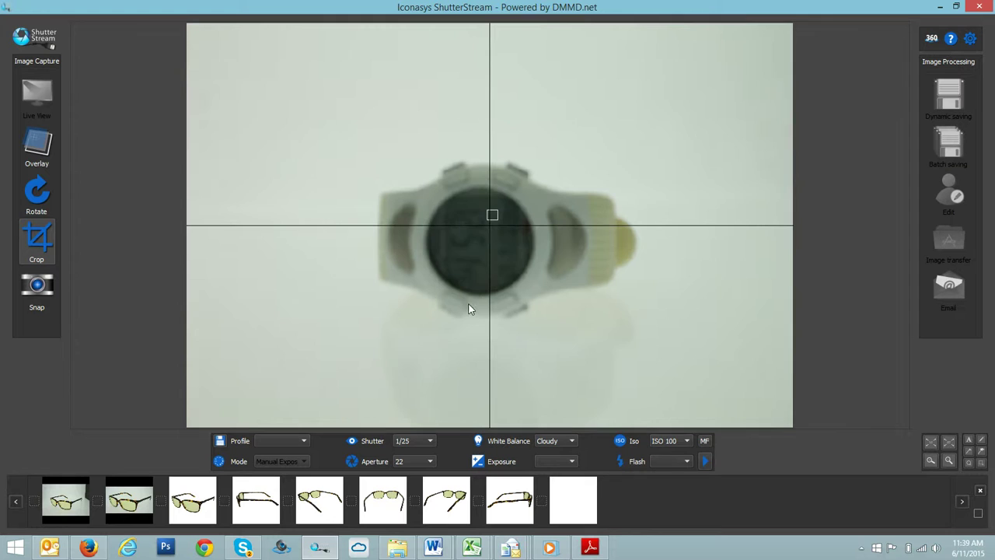
# Use manual focus to step the focus nearer three times until the watch digits are sharp
pyautogui.click(705, 442)
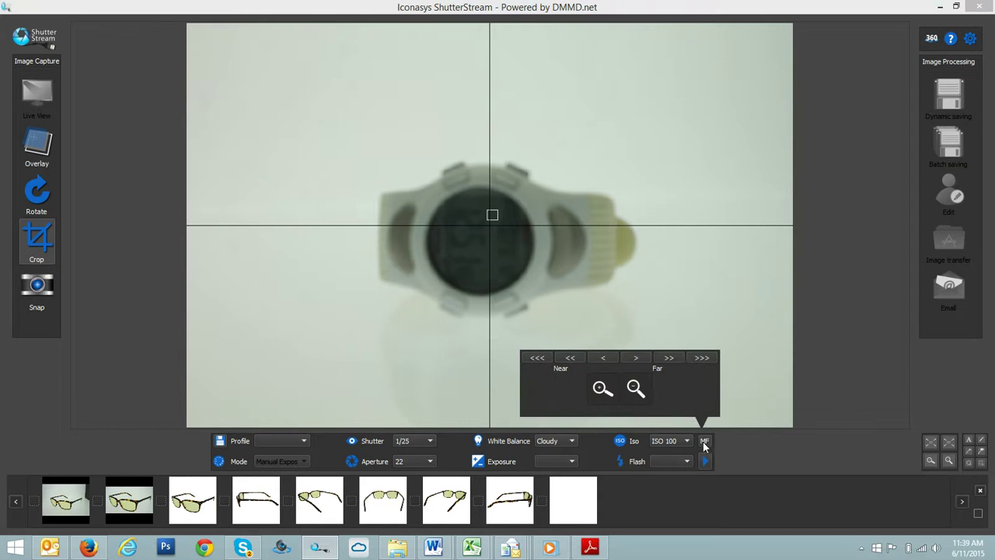
pyautogui.click(544, 362)
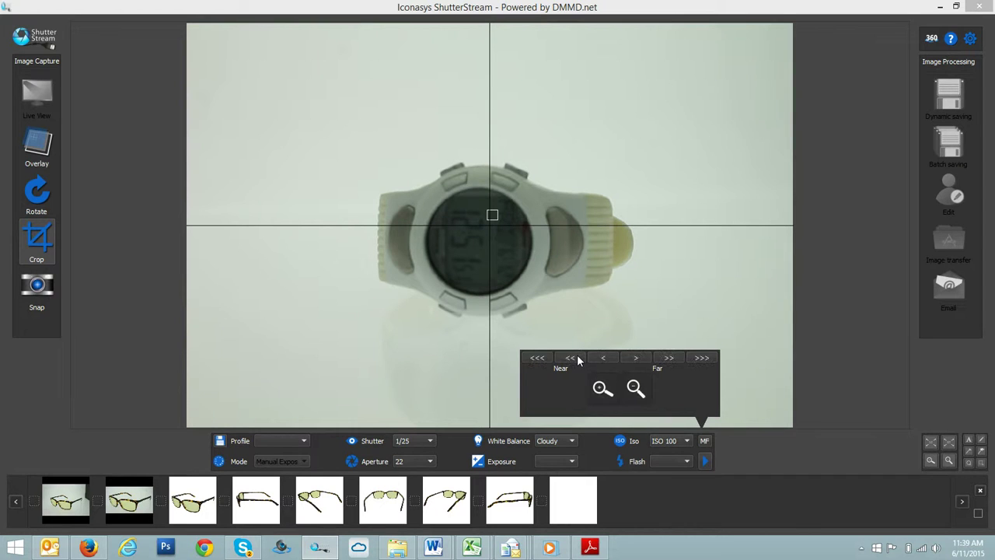
pyautogui.click(577, 357)
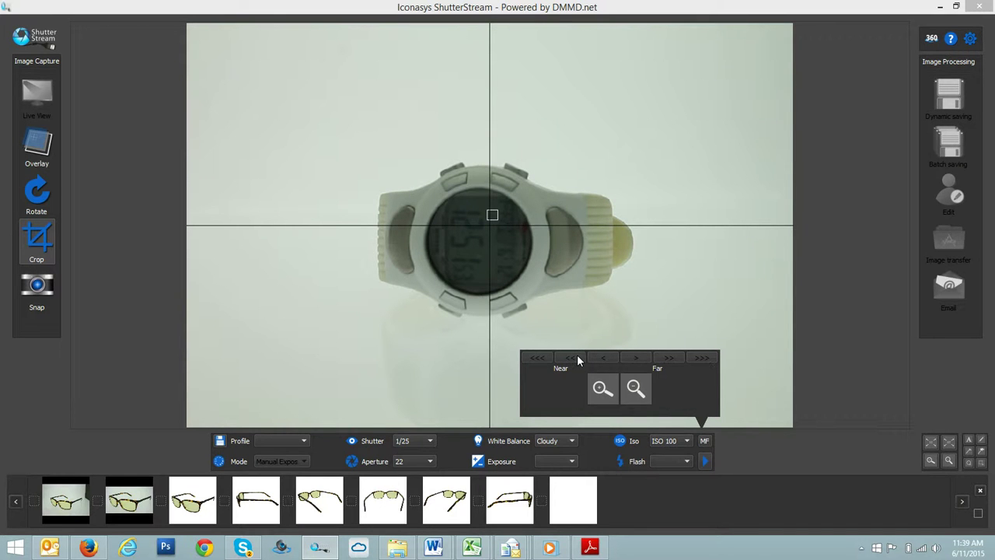
pyautogui.click(577, 353)
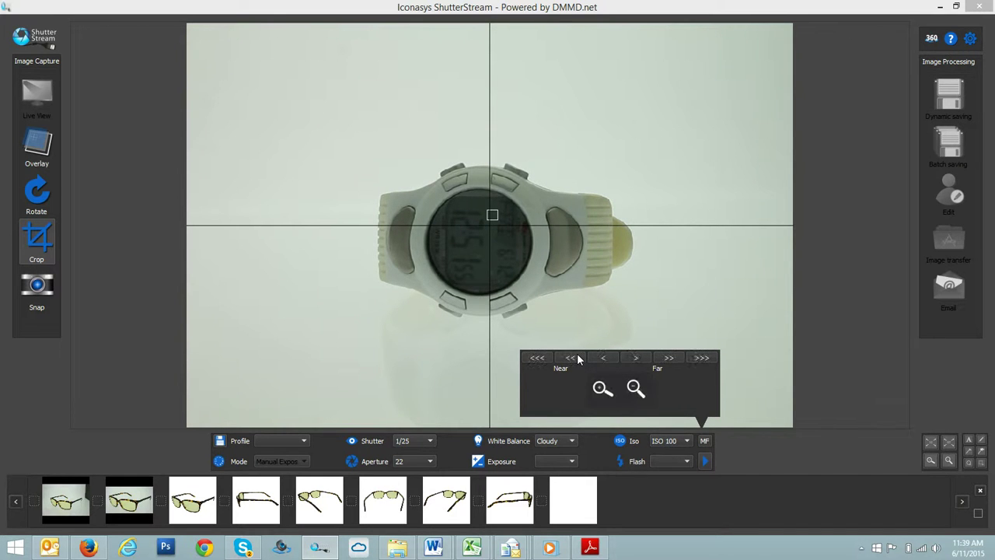
# Lengthen the shutter speed to 1/15, via 1/13, to brighten the live watch image
pyautogui.click(299, 168)
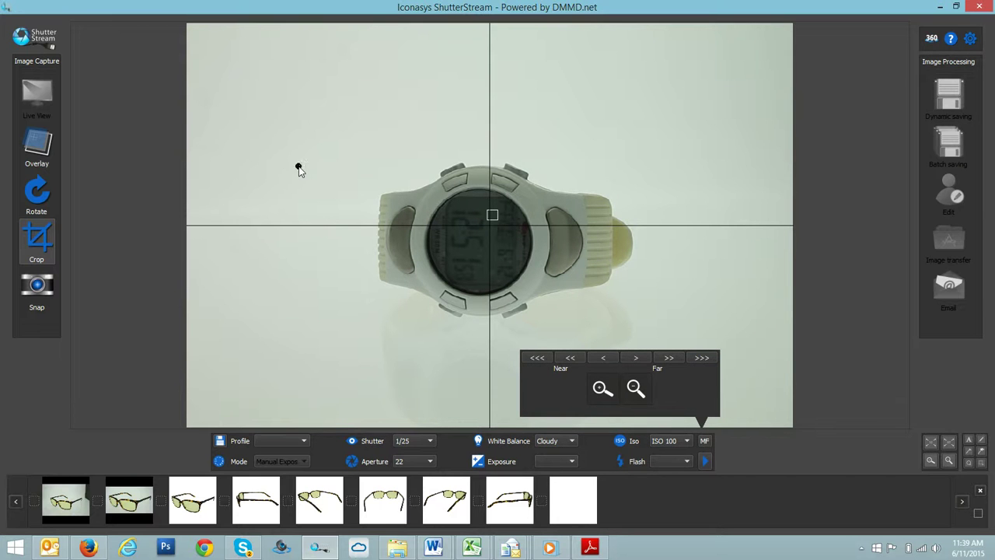
pyautogui.click(430, 440)
pyautogui.click(408, 223)
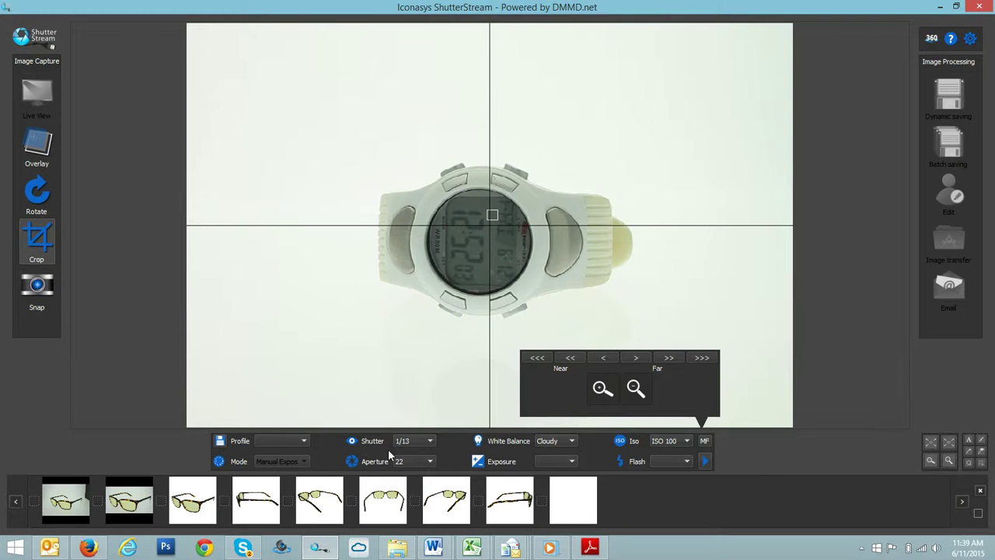
pyautogui.click(412, 443)
pyautogui.click(409, 231)
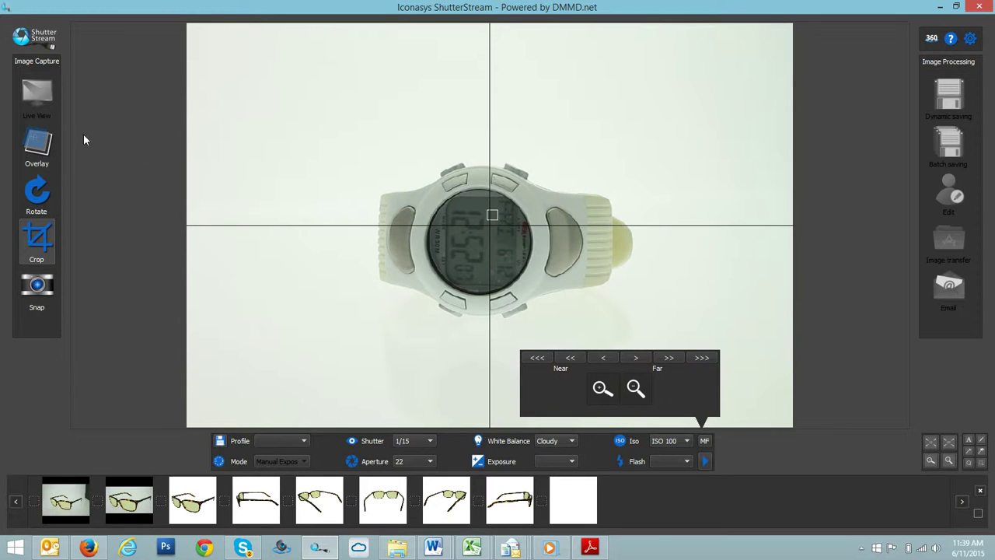
pyautogui.click(32, 227)
# Draw a crop rectangle closely around the watch on the live image
pyautogui.moveTo(336, 120); pyautogui.dragTo(662, 347)
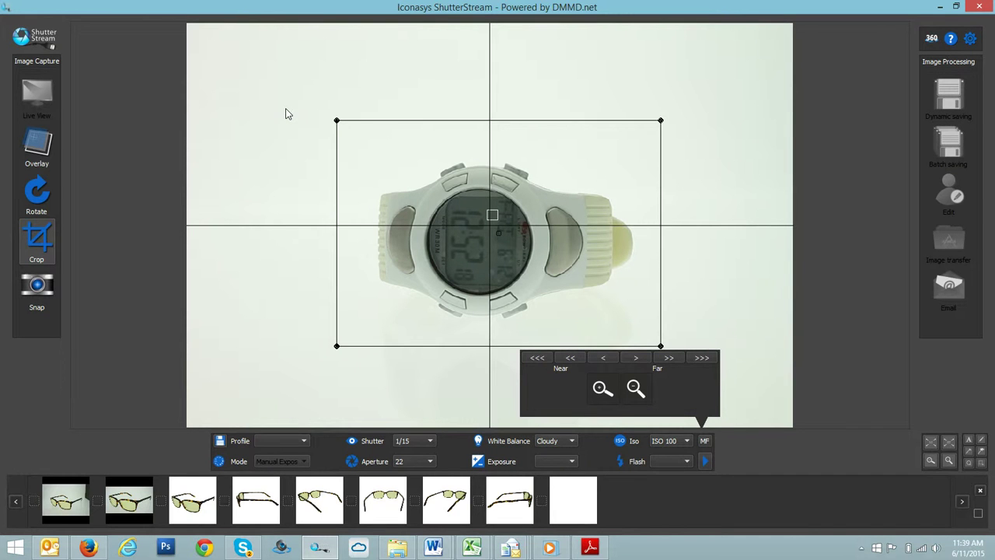
# Snap the watch face, its side and its back, then one shot of the empty backdrop
pyautogui.click(40, 291)
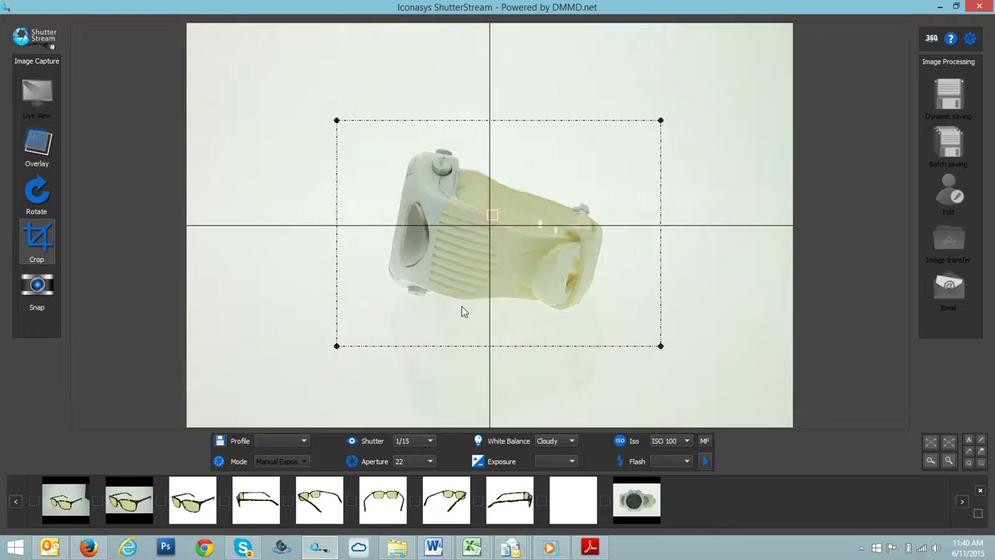
pyautogui.click(36, 285)
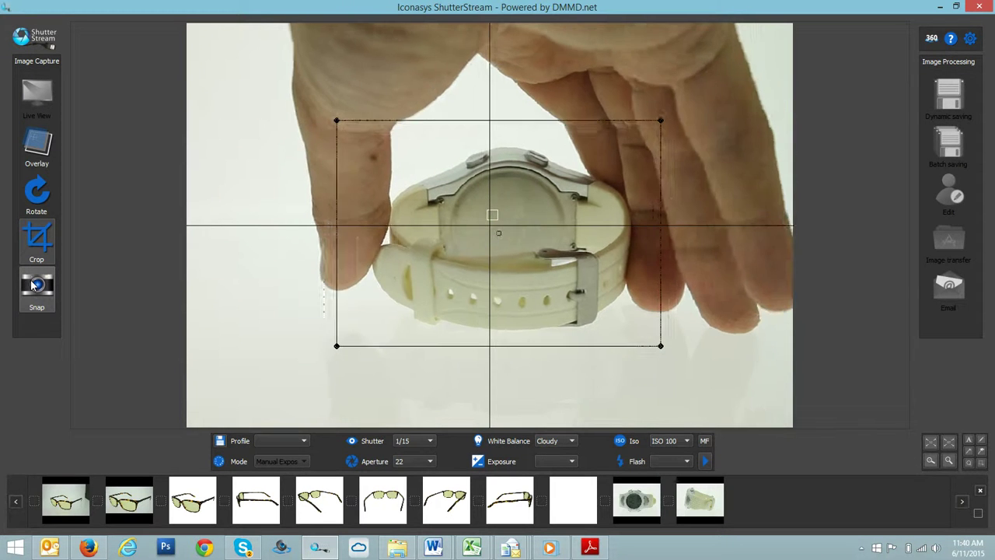
pyautogui.click(33, 286)
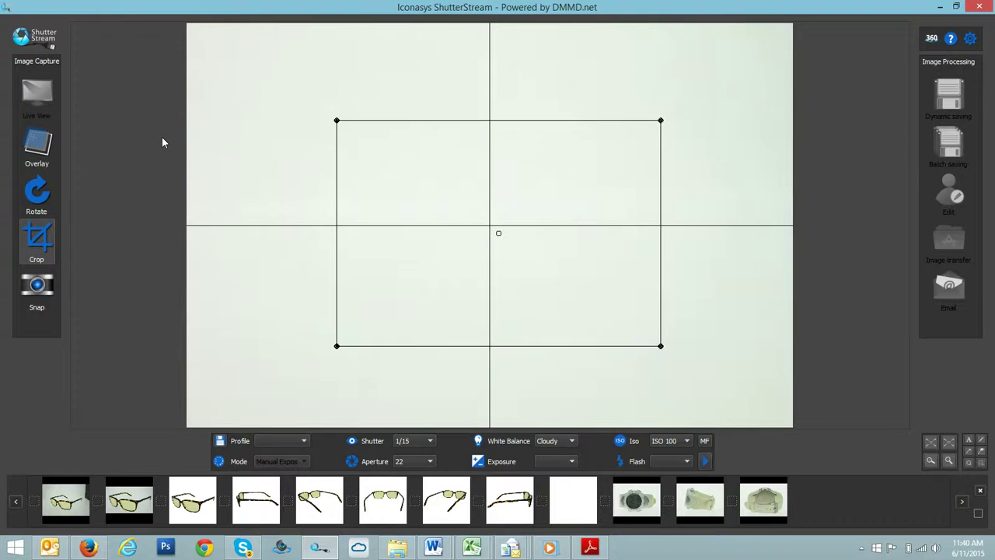
pyautogui.click(41, 284)
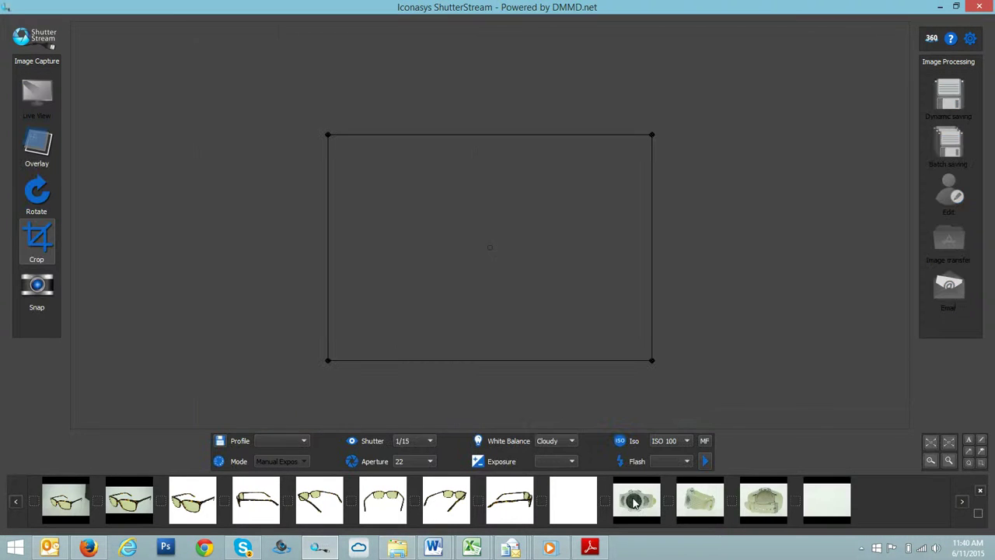
# Preview the four new captures: watch face, side view, back view and blank background
pyautogui.click(636, 502)
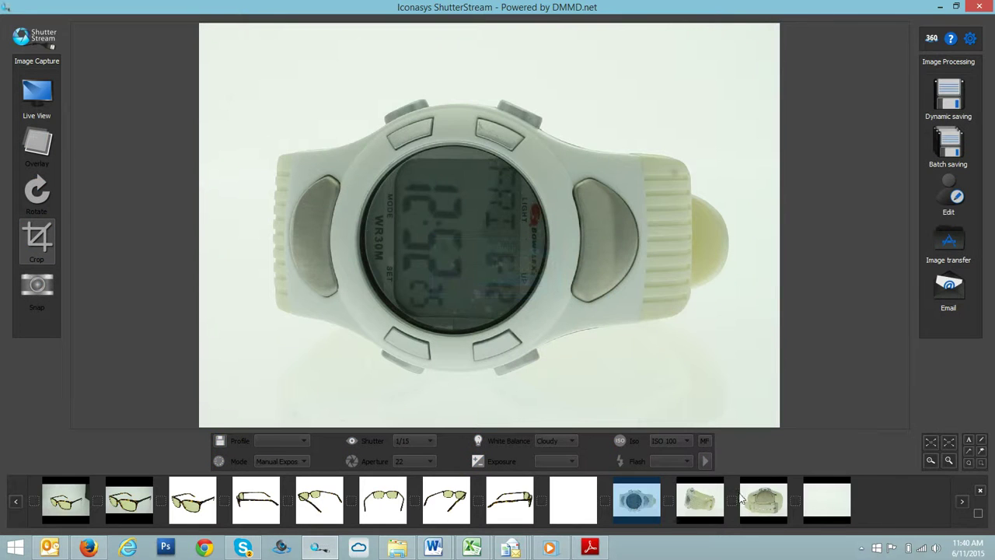
pyautogui.click(720, 504)
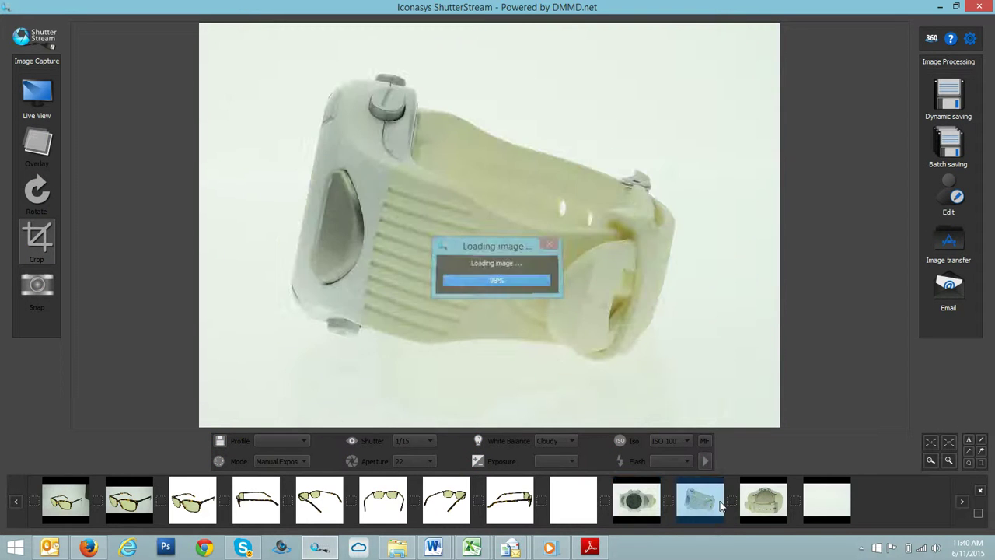
pyautogui.click(781, 507)
pyautogui.click(816, 501)
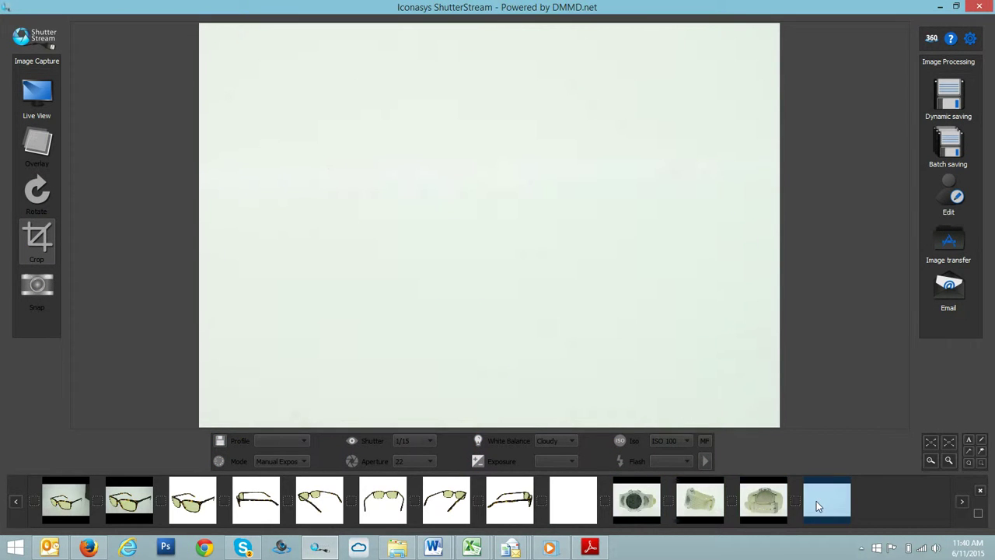
# Select the four new captures and load them into the image editor
pyautogui.click(604, 501)
pyautogui.click(794, 501)
pyautogui.click(668, 501)
pyautogui.click(731, 500)
pyautogui.click(954, 191)
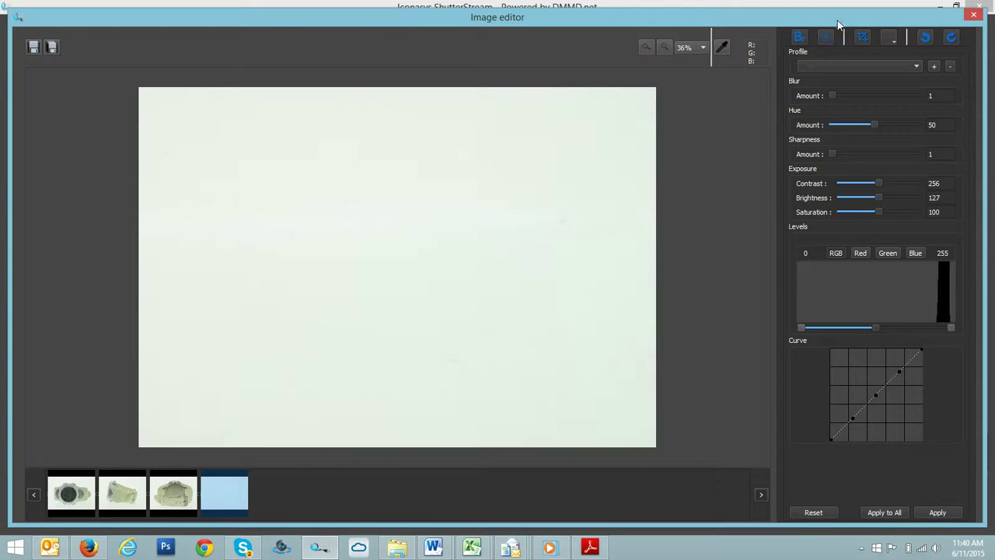
# Set the empty backdrop shot as the background-removal reference image, then show the watch-face photo
pyautogui.click(798, 37)
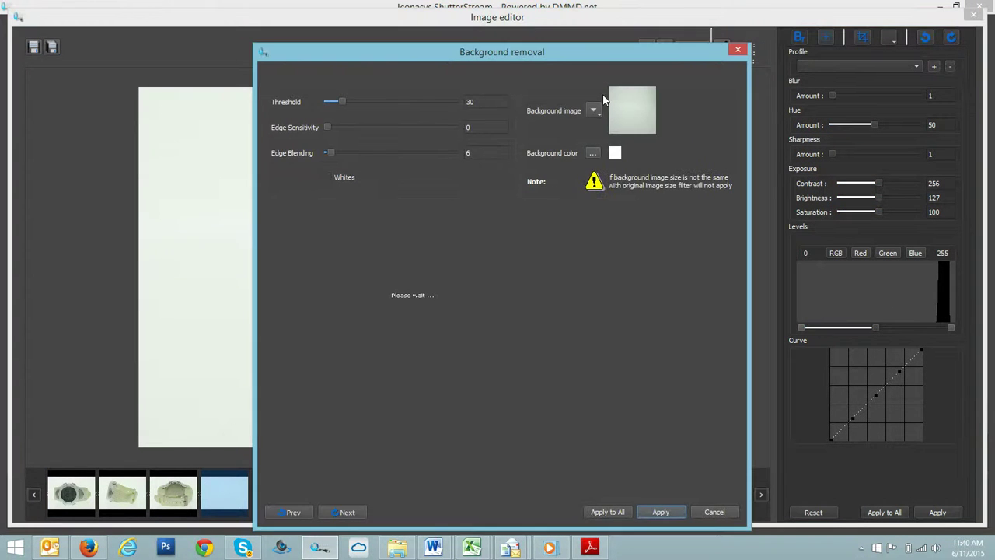
pyautogui.click(593, 111)
pyautogui.click(600, 138)
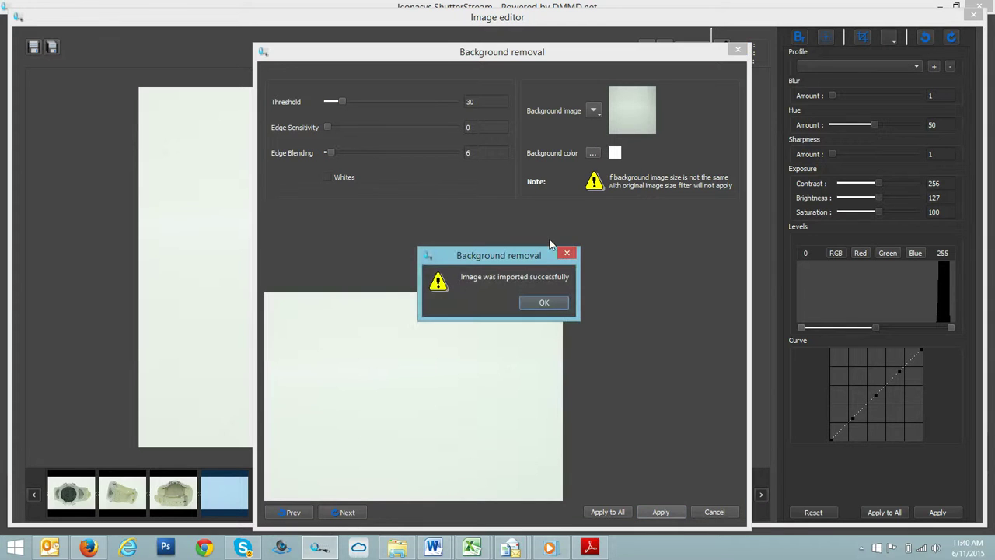
pyautogui.click(545, 301)
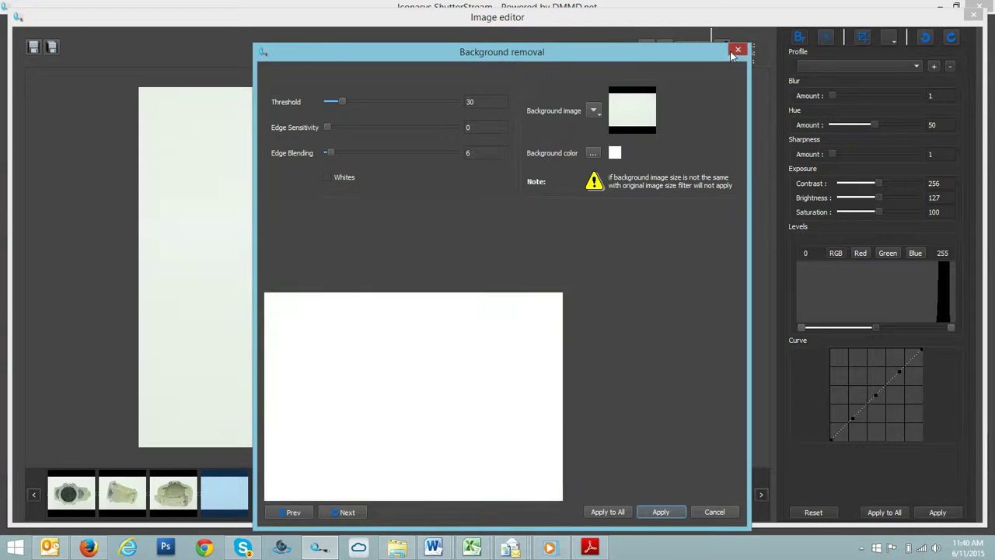
pyautogui.click(738, 49)
pyautogui.click(63, 510)
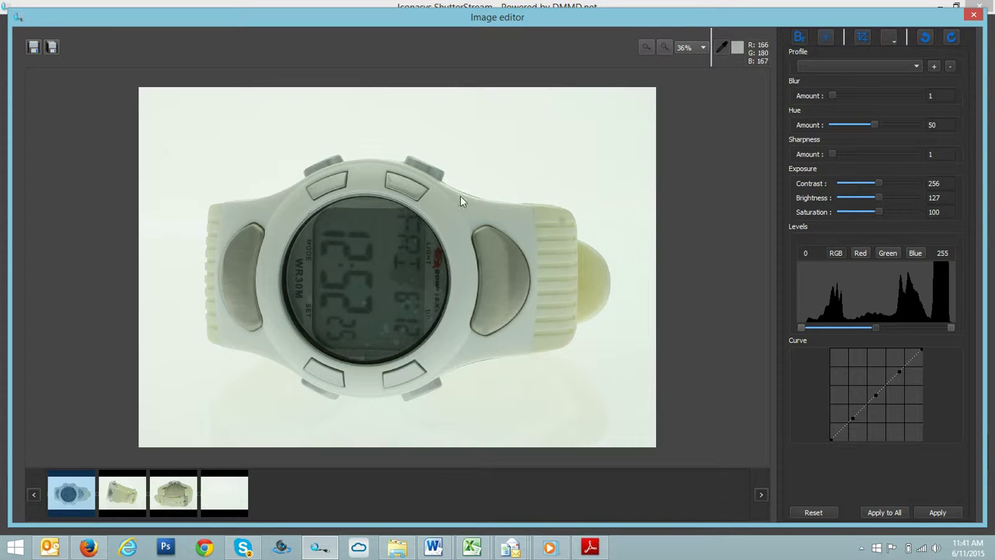
# In Background removal, try a threshold of 11 and leave the Whites option on
pyautogui.click(800, 38)
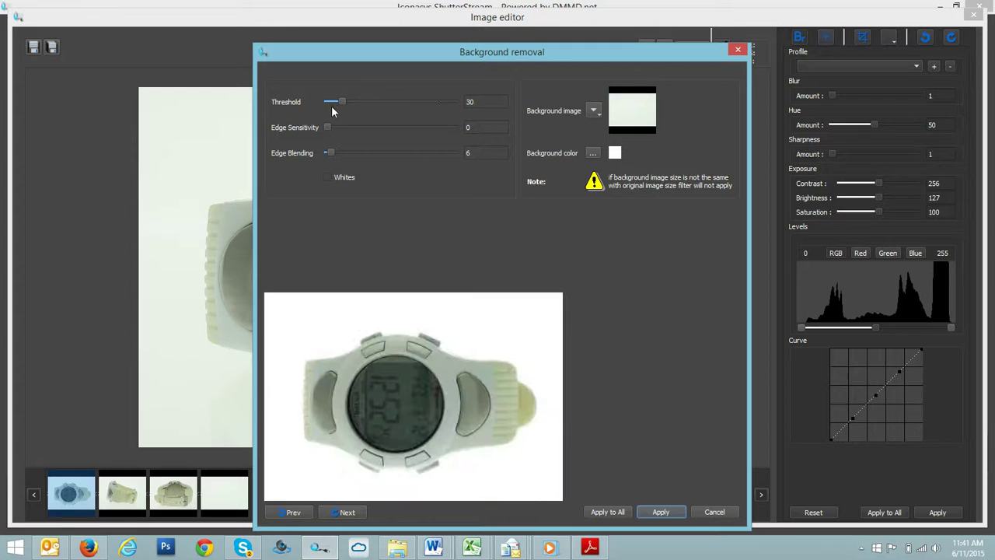
pyautogui.moveTo(343, 102)
pyautogui.mouseDown()
pyautogui.moveTo(321, 101)
pyautogui.moveTo(331, 100)
pyautogui.mouseUp()
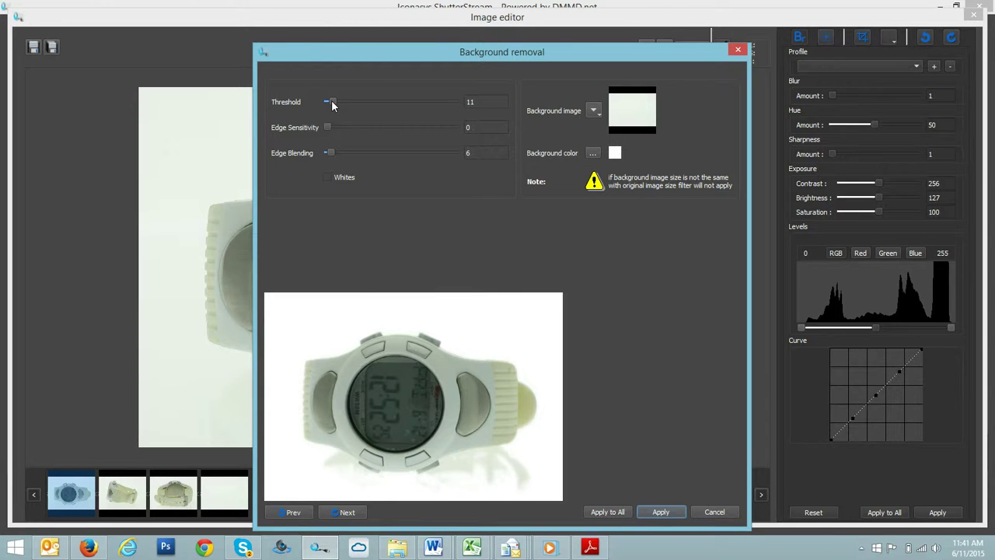
pyautogui.click(325, 178)
pyautogui.click(325, 178)
pyautogui.click(324, 178)
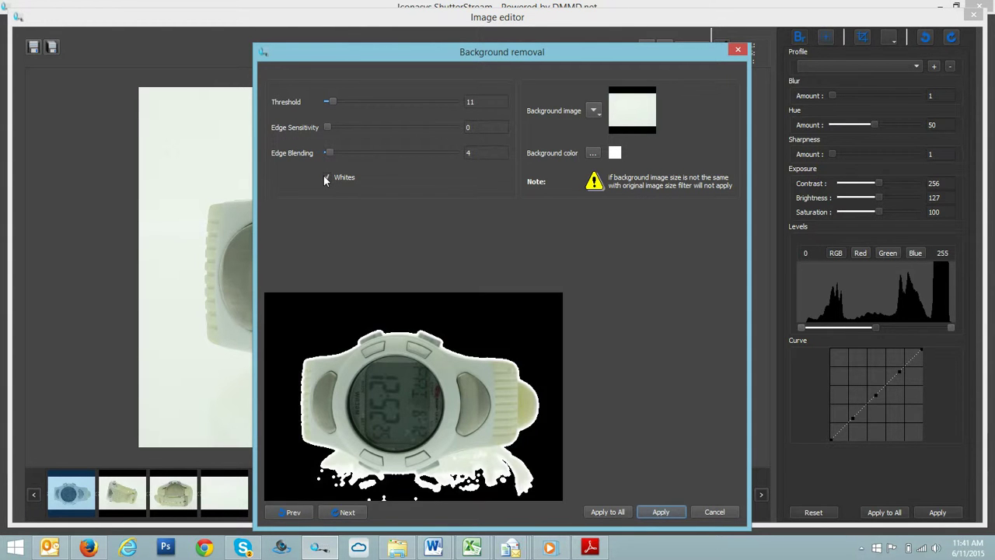
pyautogui.click(325, 178)
pyautogui.click(325, 178)
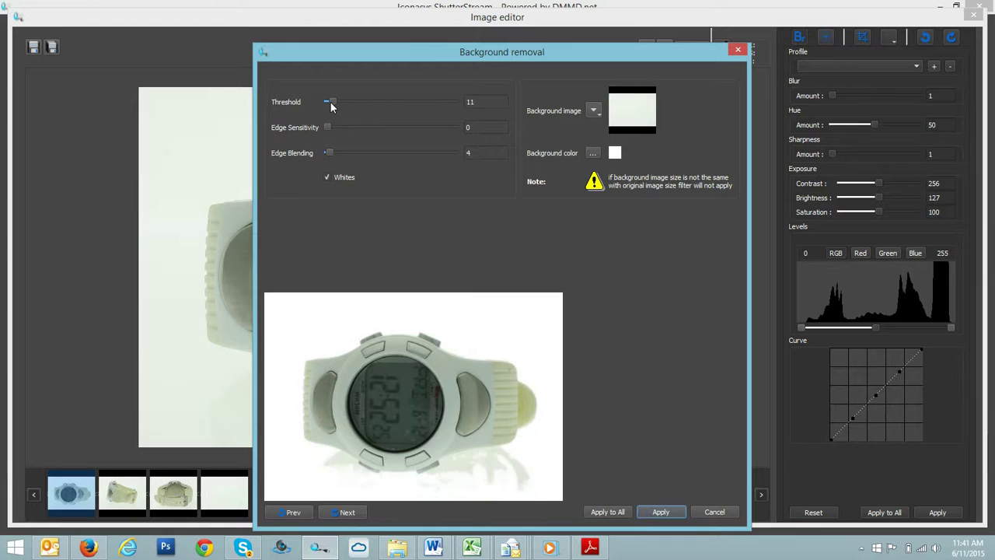
# Raise the threshold to 21 with Whites on, and apply removal to all photos
pyautogui.moveTo(330, 101); pyautogui.dragTo(335, 101)
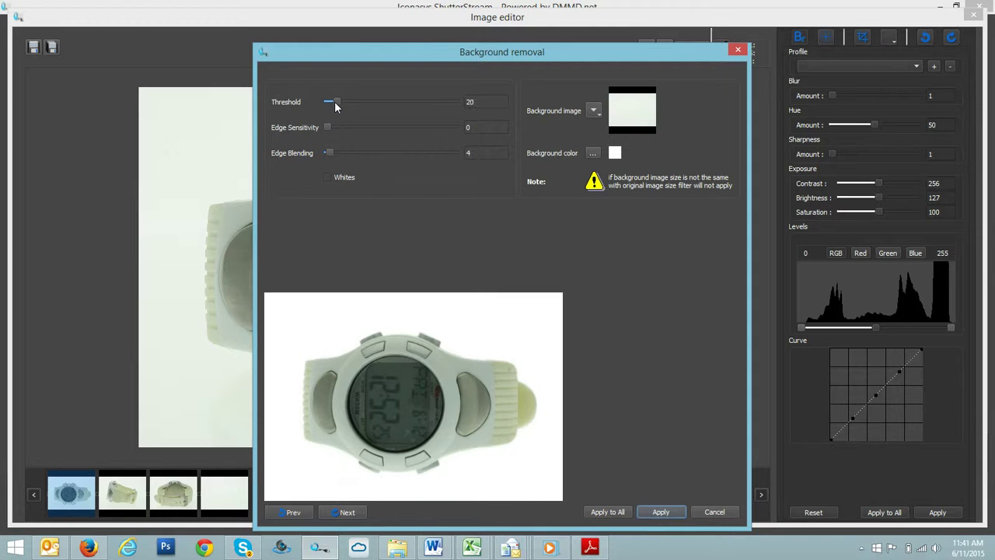
pyautogui.click(326, 177)
pyautogui.click(326, 178)
pyautogui.click(327, 177)
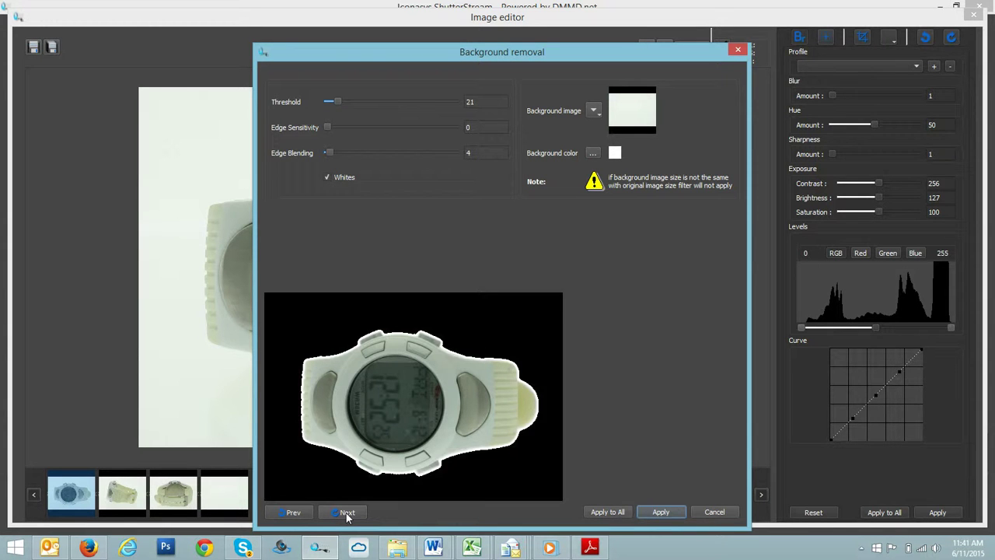
pyautogui.click(620, 509)
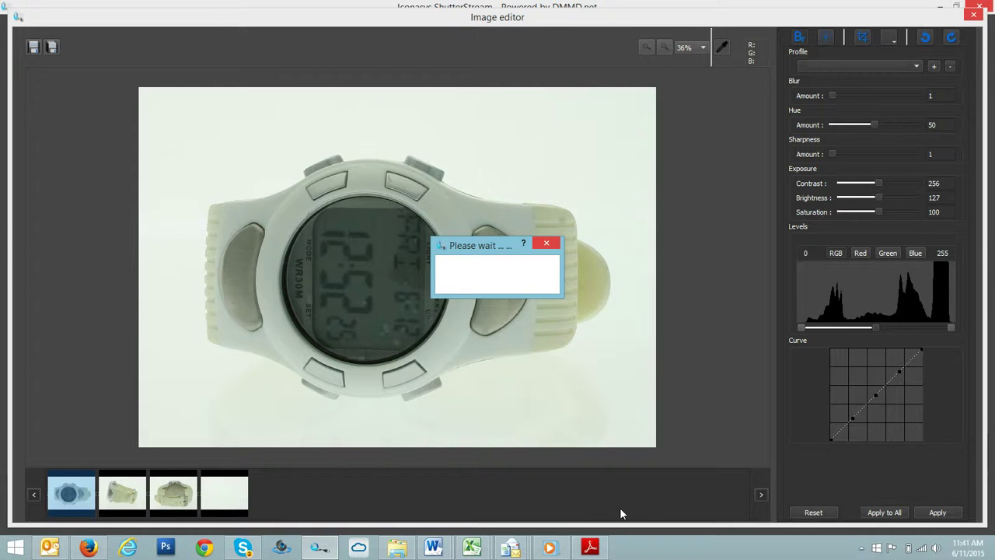
# Acknowledge the completed operation and review the side, back and front photos on white
pyautogui.click(525, 284)
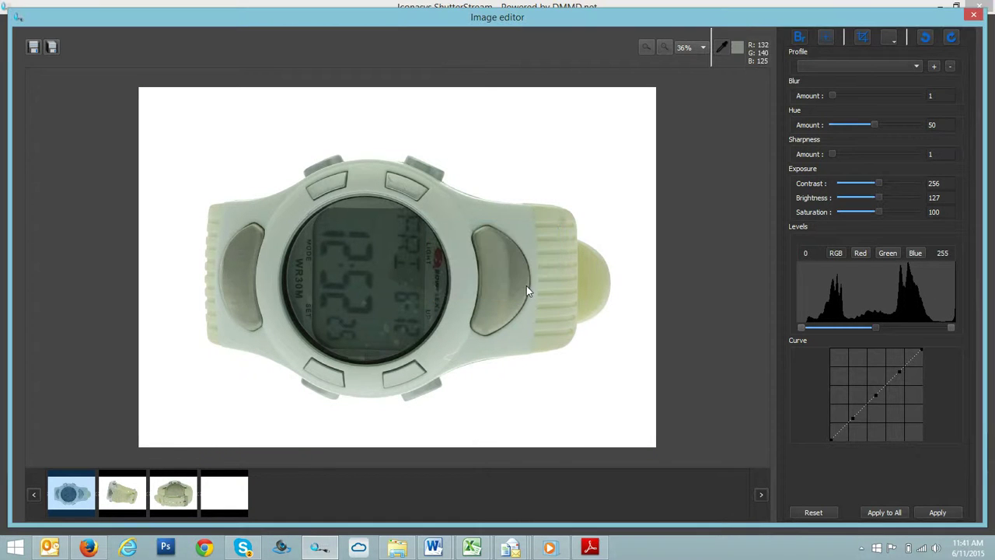
pyautogui.click(123, 511)
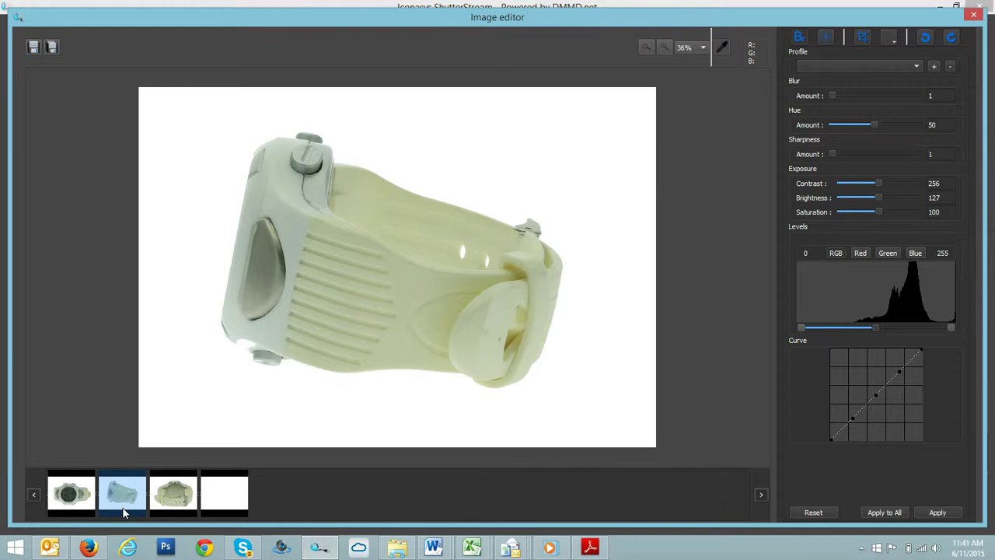
pyautogui.click(171, 506)
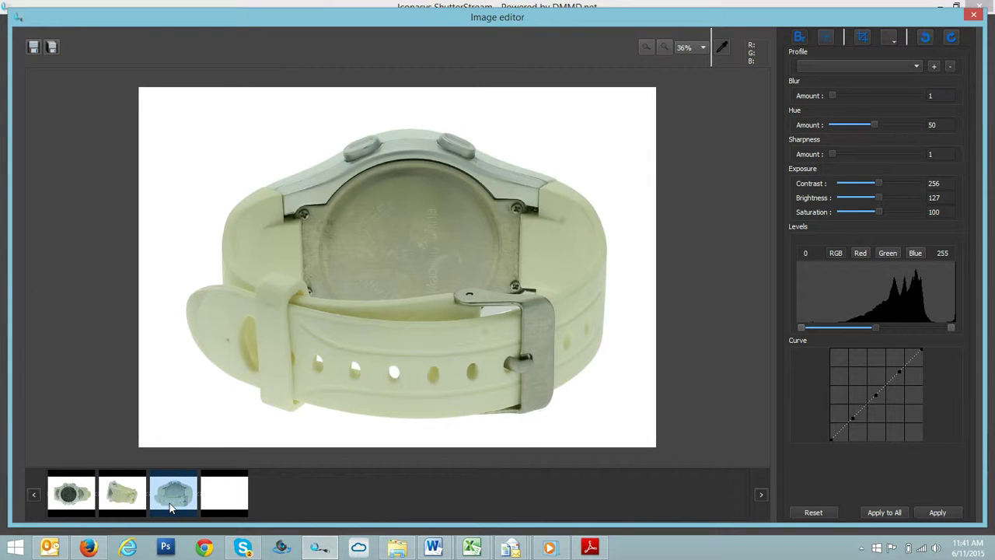
pyautogui.click(71, 497)
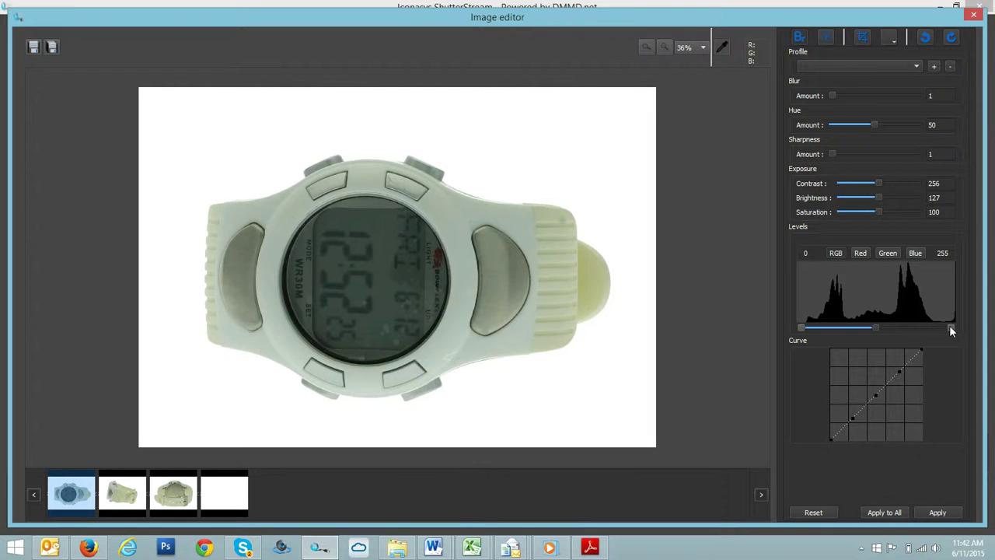
# Drag the Levels white-point and midtone handles left to brighten the watch-face photo
pyautogui.moveTo(950, 326)
pyautogui.mouseDown()
pyautogui.moveTo(924, 327)
pyautogui.moveTo(945, 328)
pyautogui.moveTo(933, 329)
pyautogui.mouseUp()
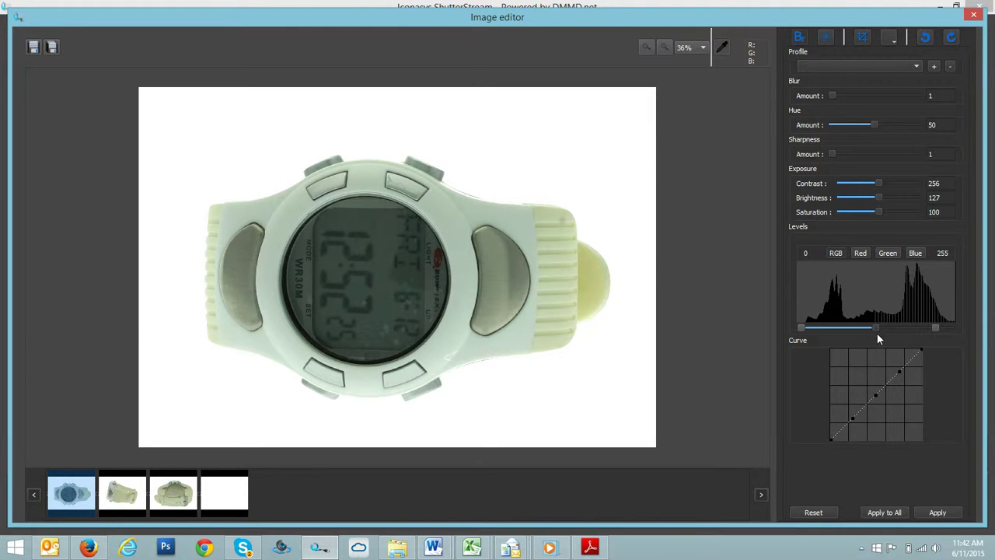
pyautogui.moveTo(875, 327); pyautogui.dragTo(864, 327)
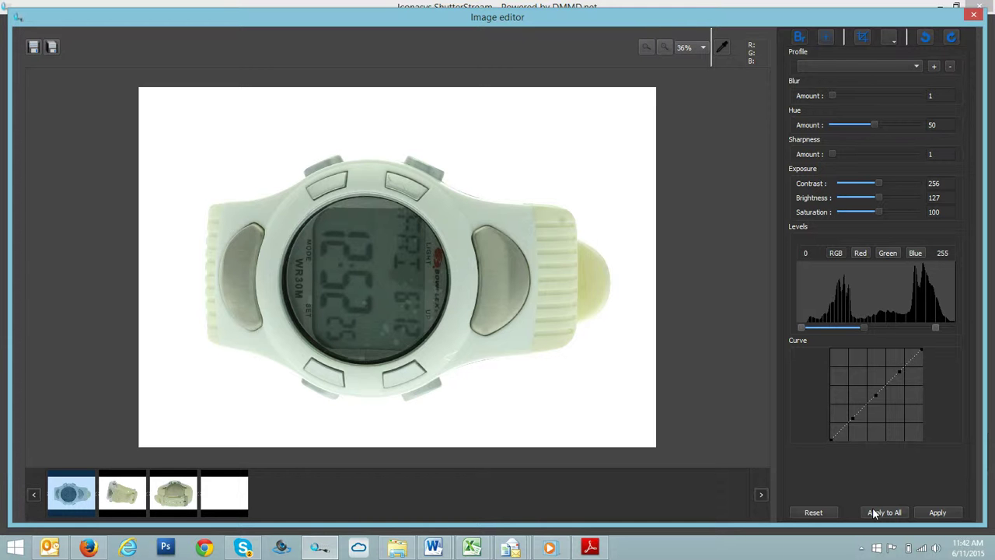
# Apply the brightened levels to all three white-watch photos and dismiss the completion notice
pyautogui.click(874, 513)
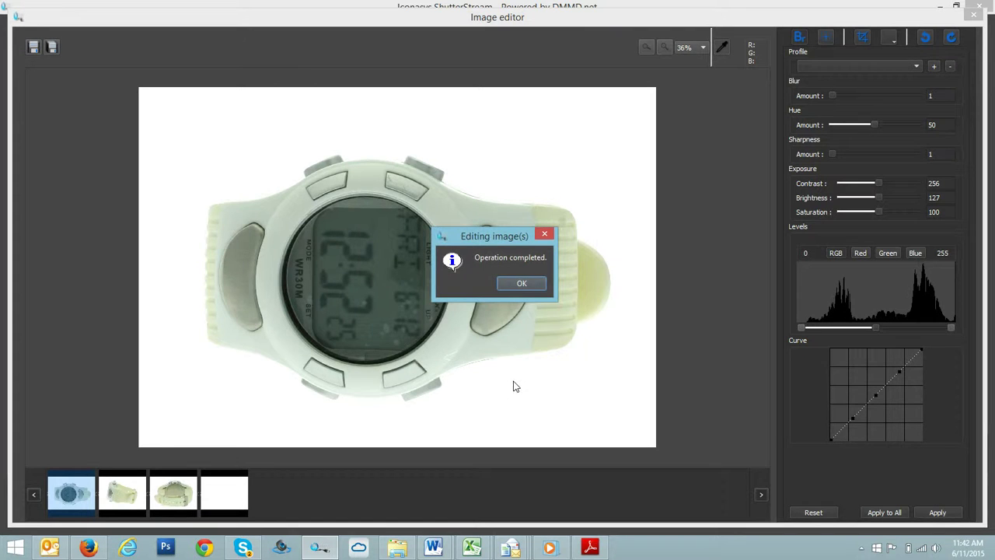
pyautogui.click(521, 283)
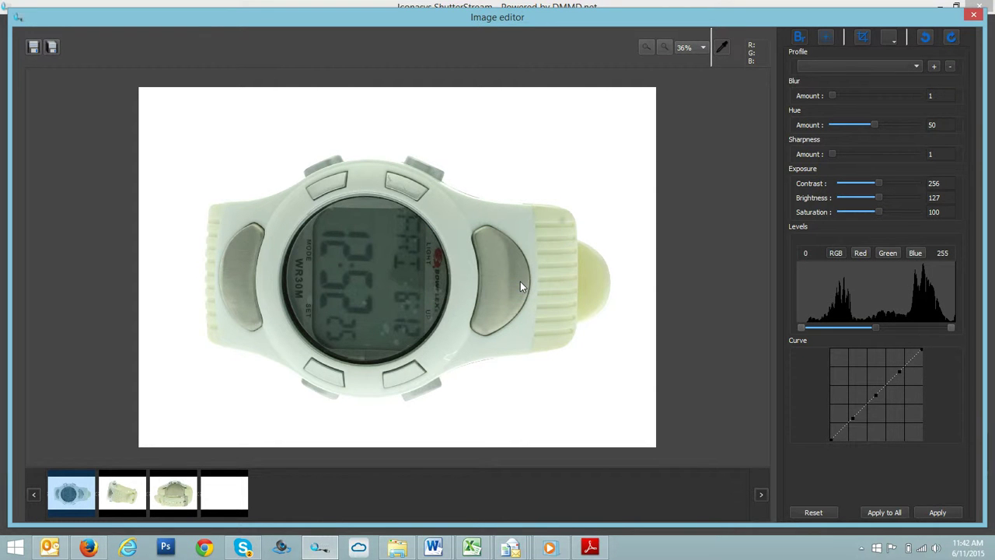